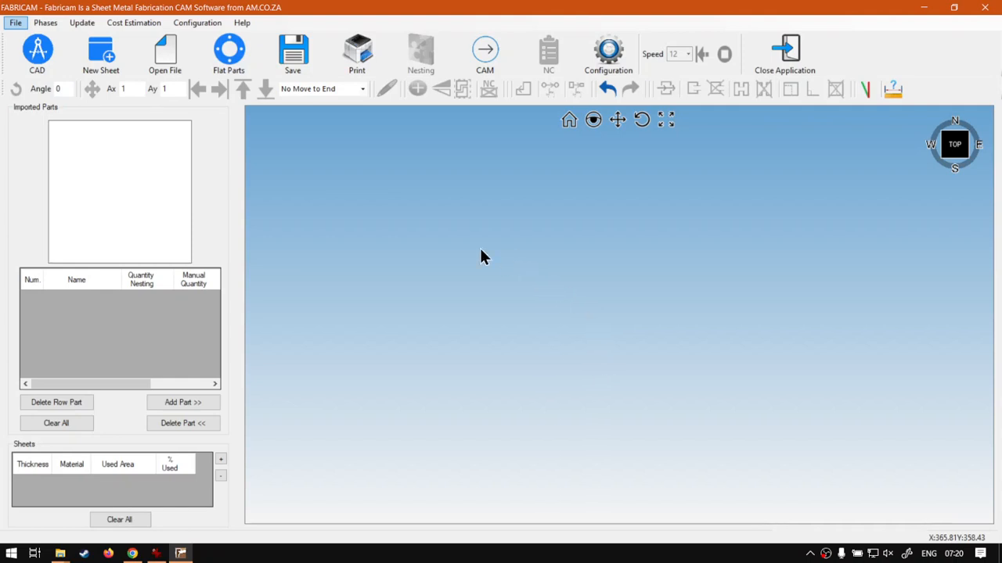
Step: Create a new 650 × 350 mm steel sheet with a thickness of 1 mm
left_click(100, 53)
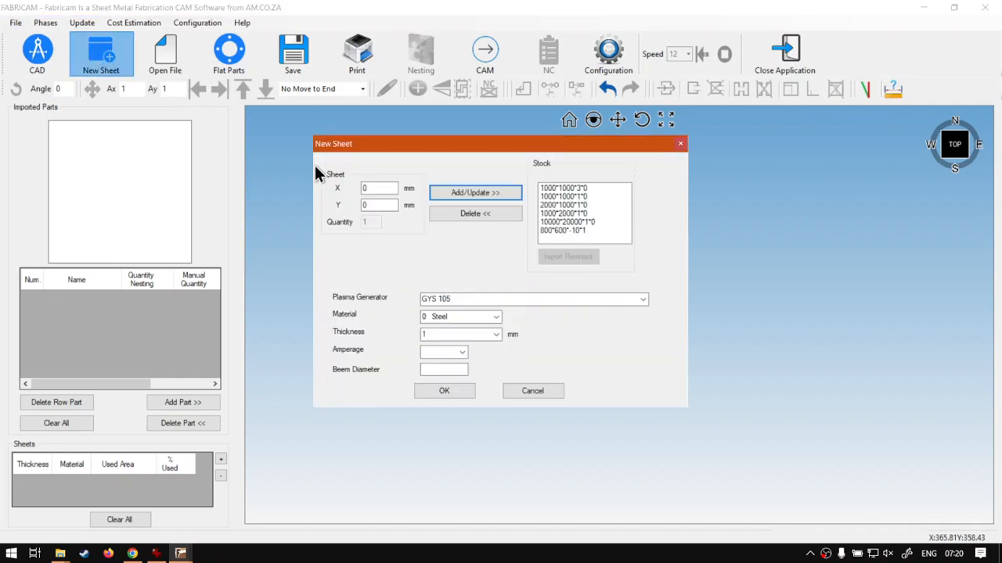
left_click(549, 206)
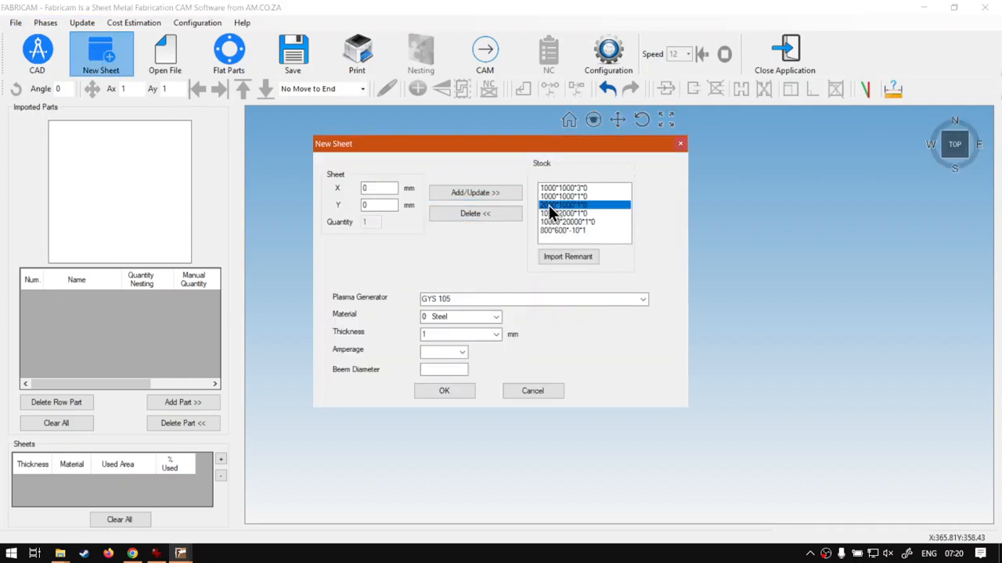
left_click_drag(385, 188, 351, 188)
type("650")
key("Tab")
type("350")
left_click(442, 369)
left_click(451, 390)
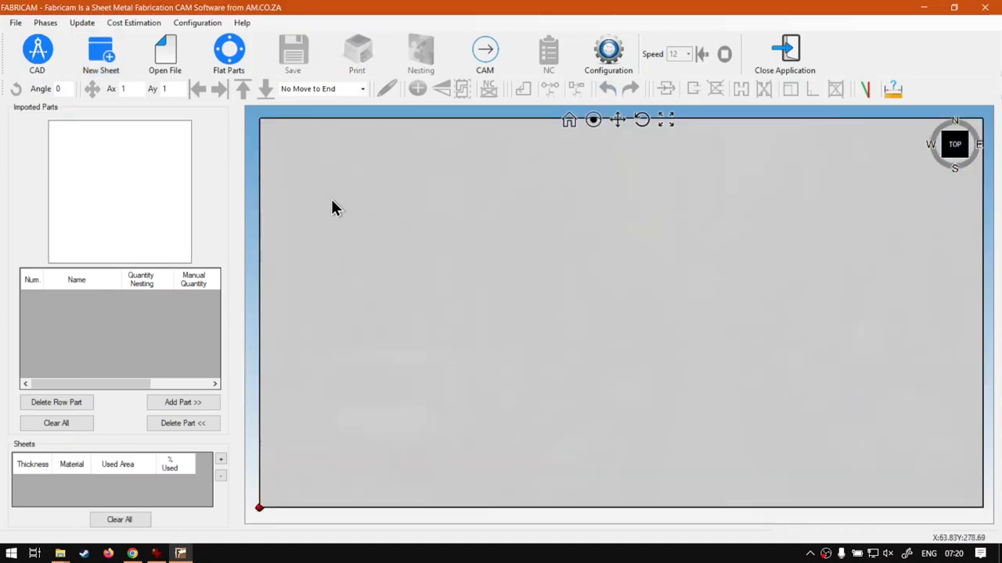
Step: Create a flat rectangular part from template P47 with A set to 200 mm and B to 100 mm
left_click(233, 50)
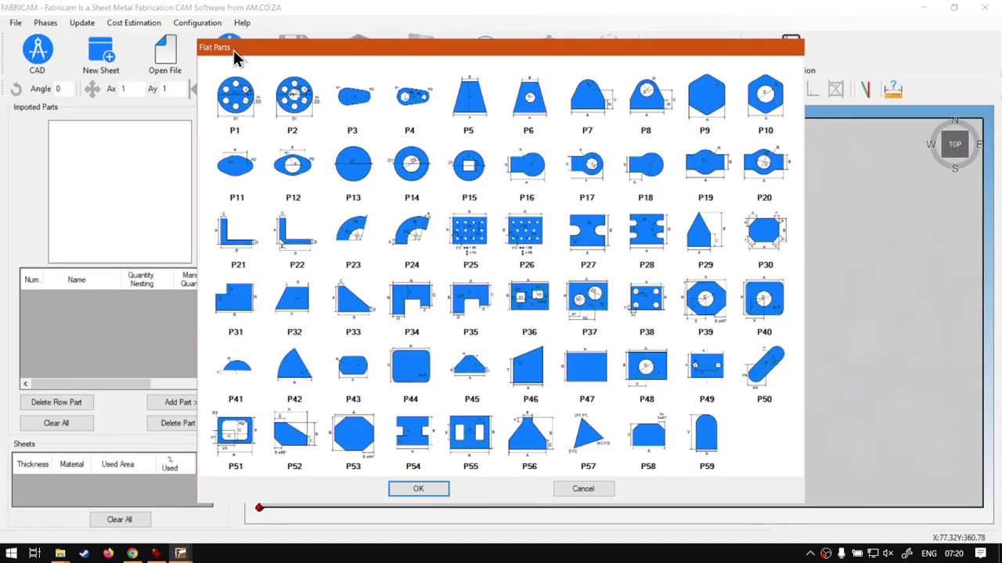
double_click(593, 378)
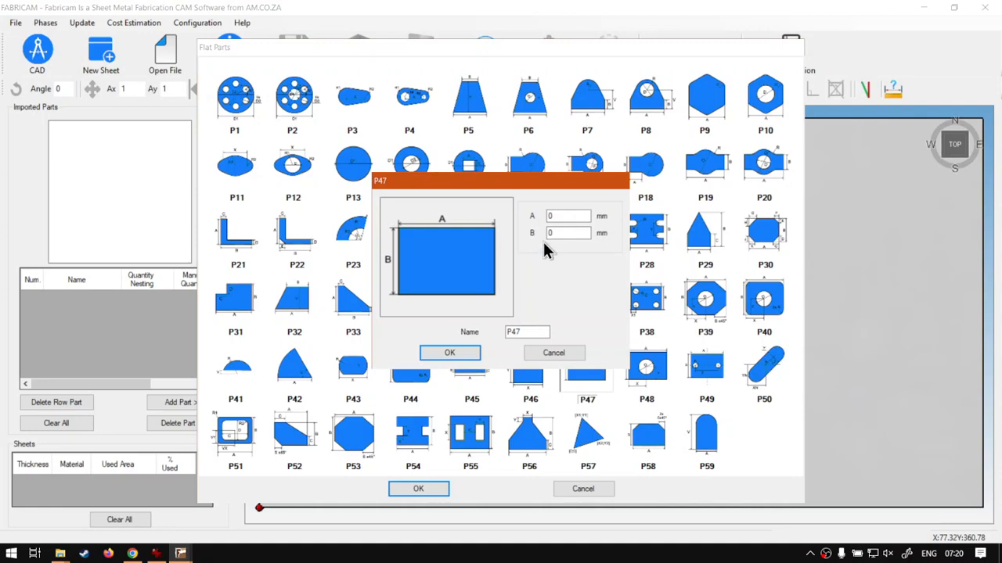
double_click(565, 216)
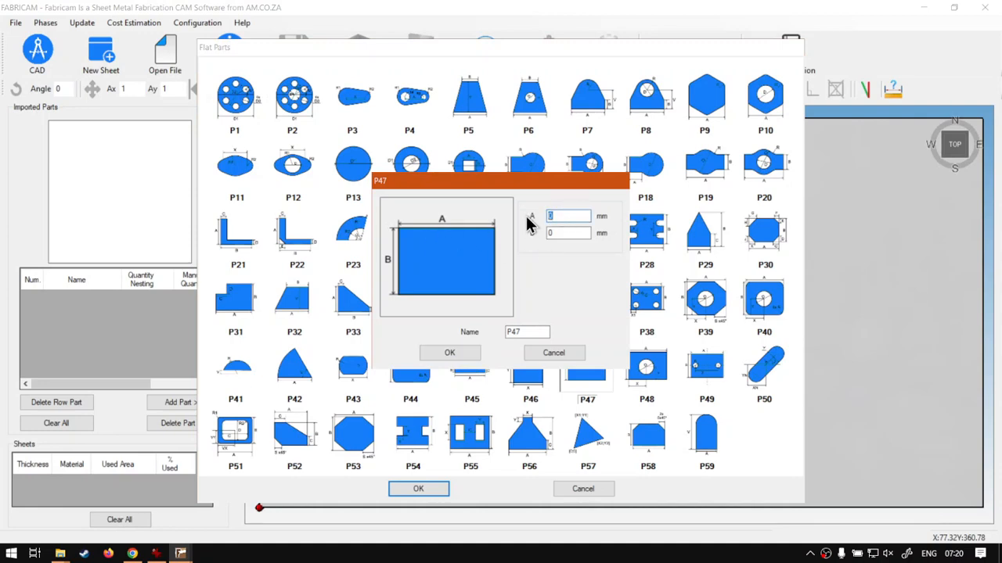
type("200")
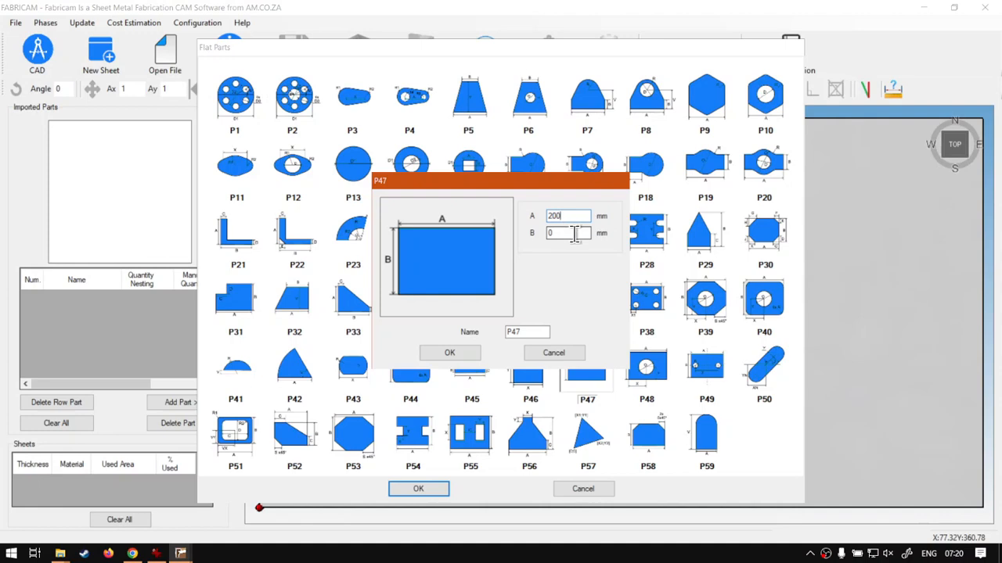
double_click(568, 232)
type("100")
left_click(467, 360)
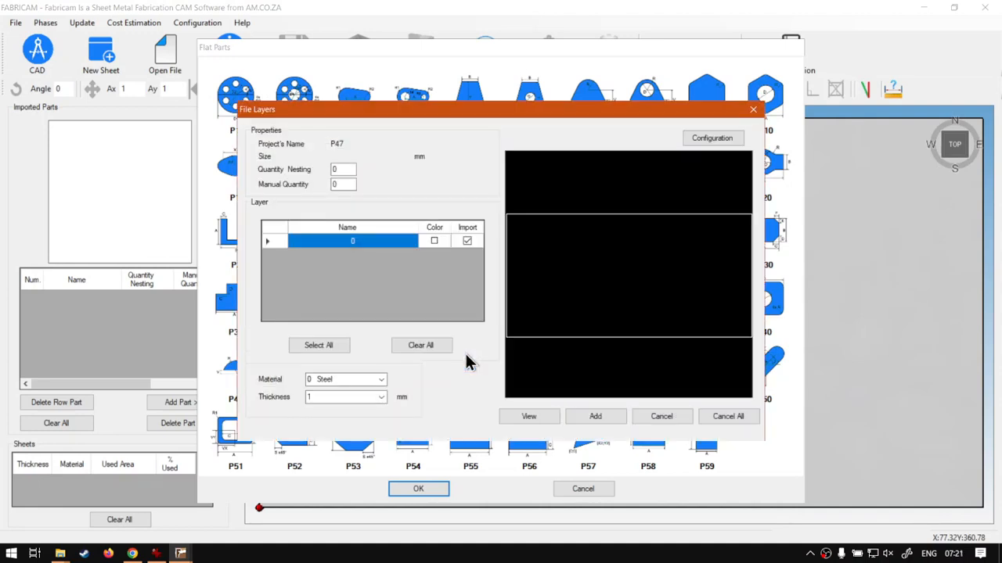
Step: Set the nesting quantity of the 200 × 100 mm rectangle to 5 and add it to the imported parts
double_click(337, 169)
type("5")
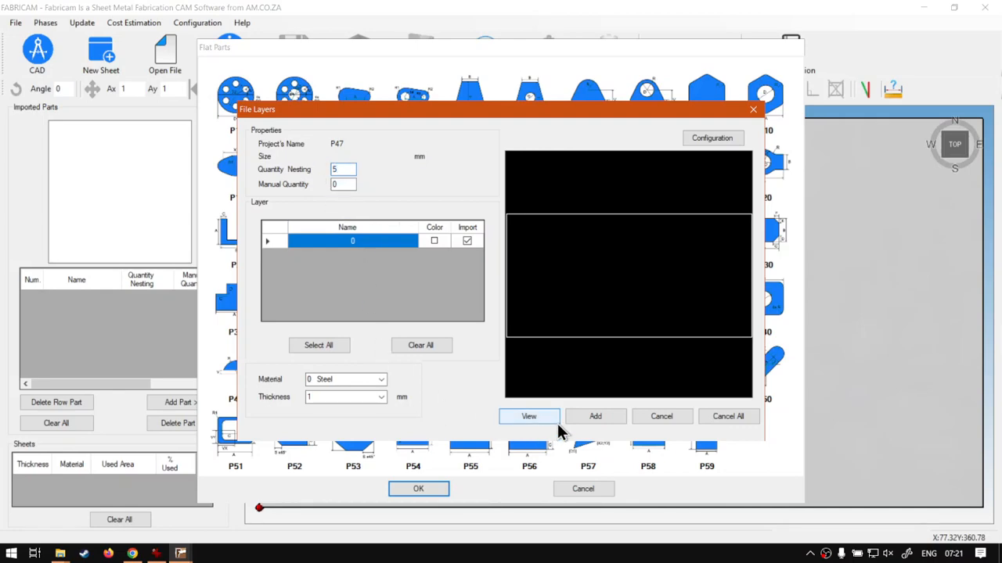
left_click(595, 416)
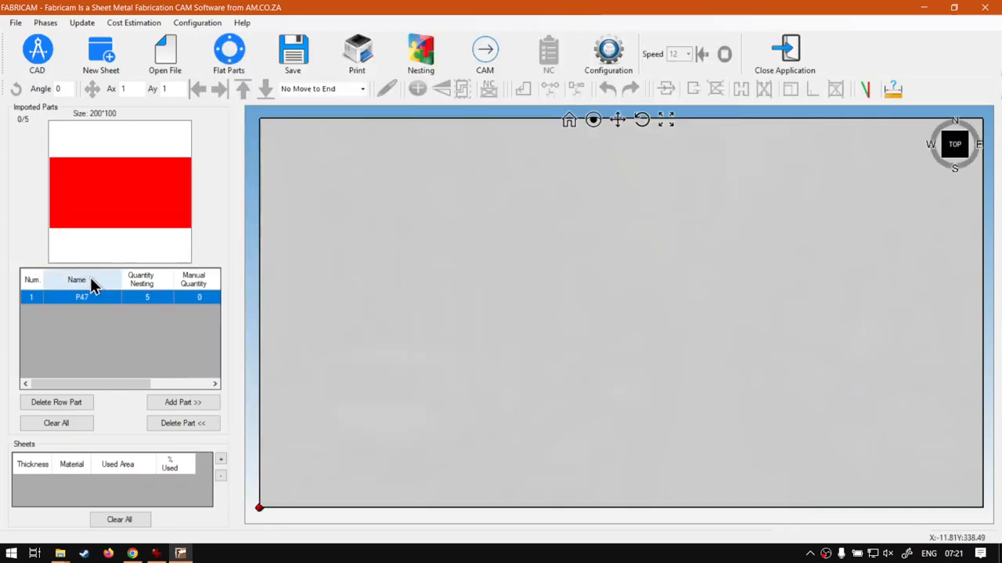
Step: Create a second P47 rectangle with A set to 100 mm and B to 200 mm
left_click(227, 66)
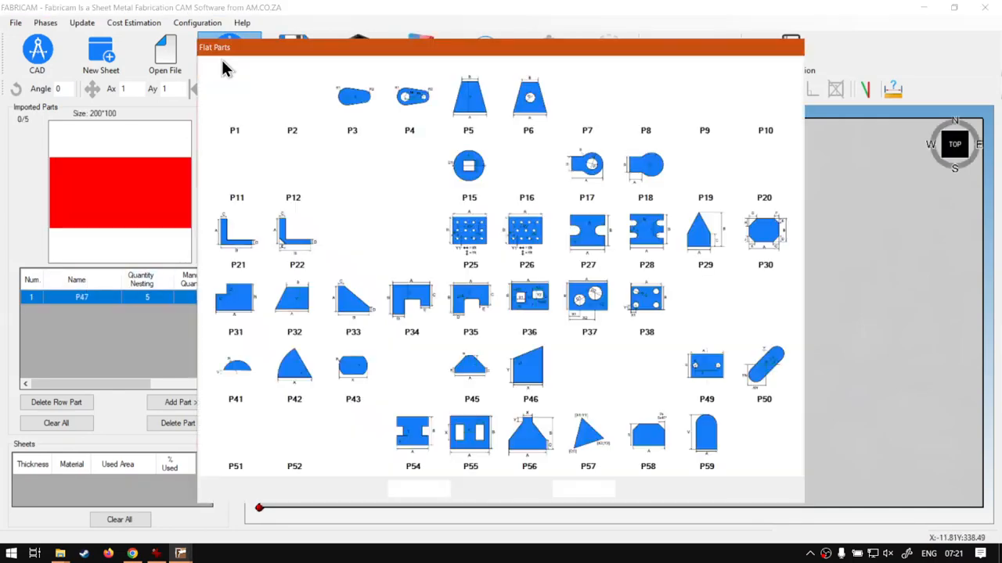
left_click(595, 368)
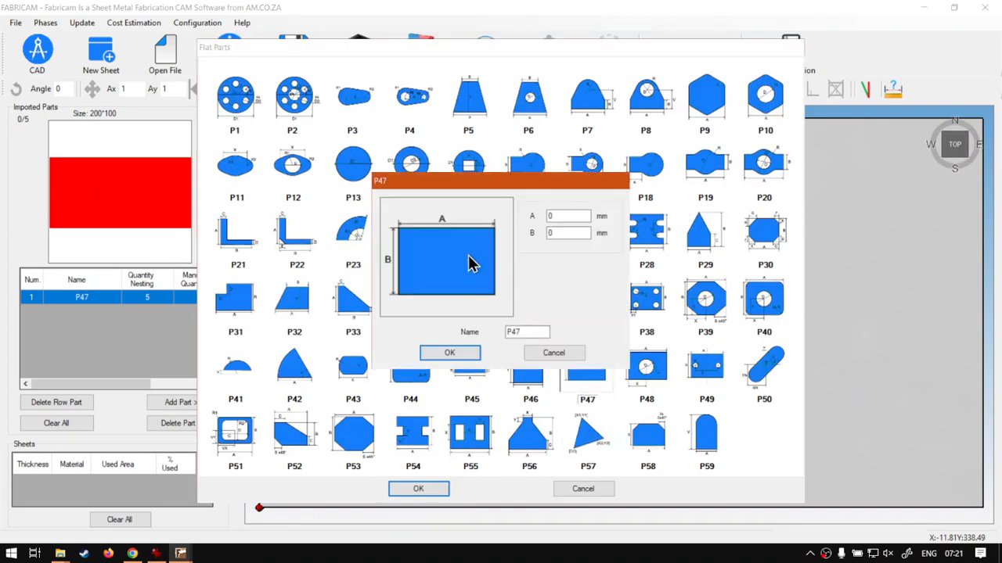
double_click(557, 216)
type("100")
double_click(569, 232)
type("200")
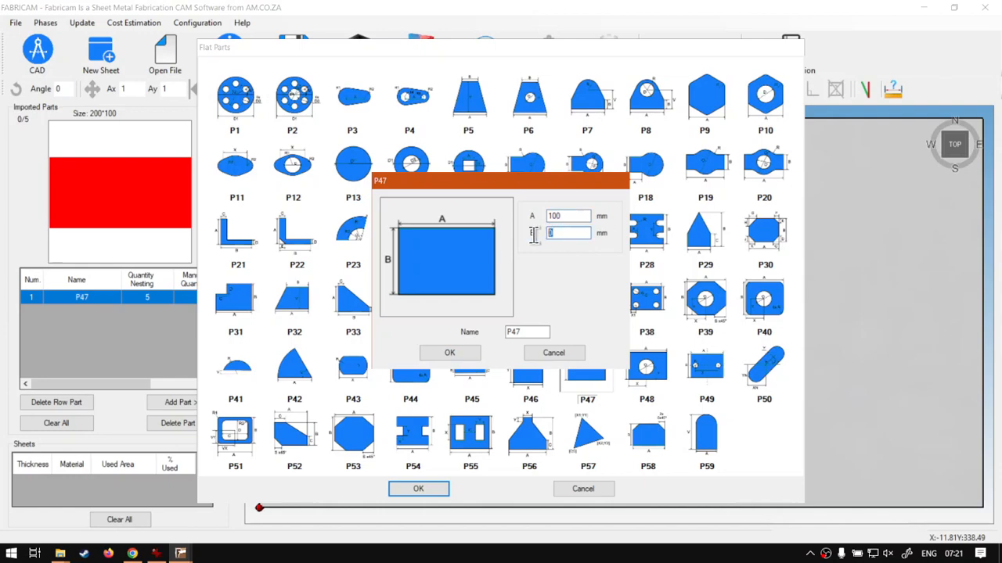
left_click(450, 353)
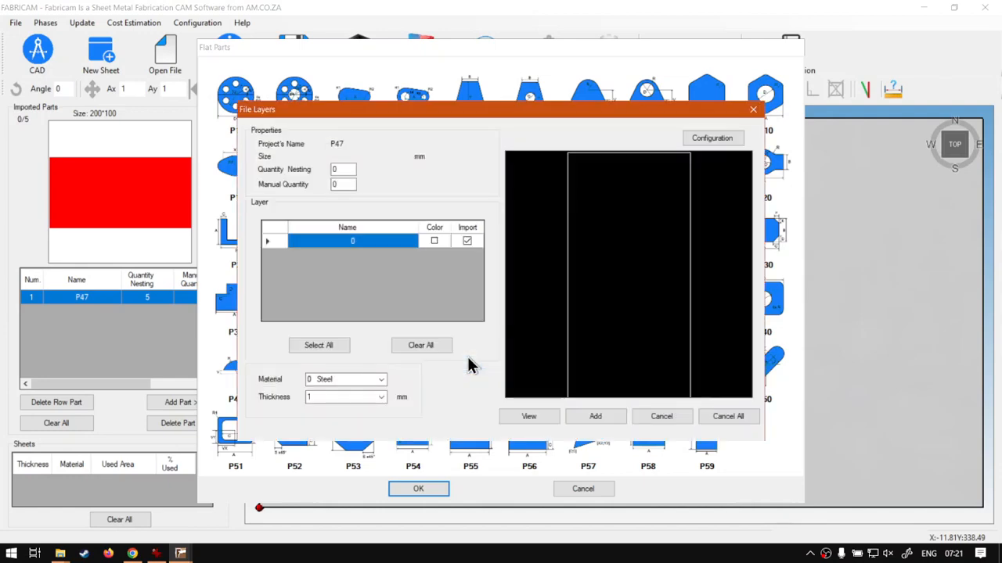
Step: Set the nesting quantity of the 100 × 200 mm rectangle to 2 and add it to the imported parts
double_click(344, 169)
type("2")
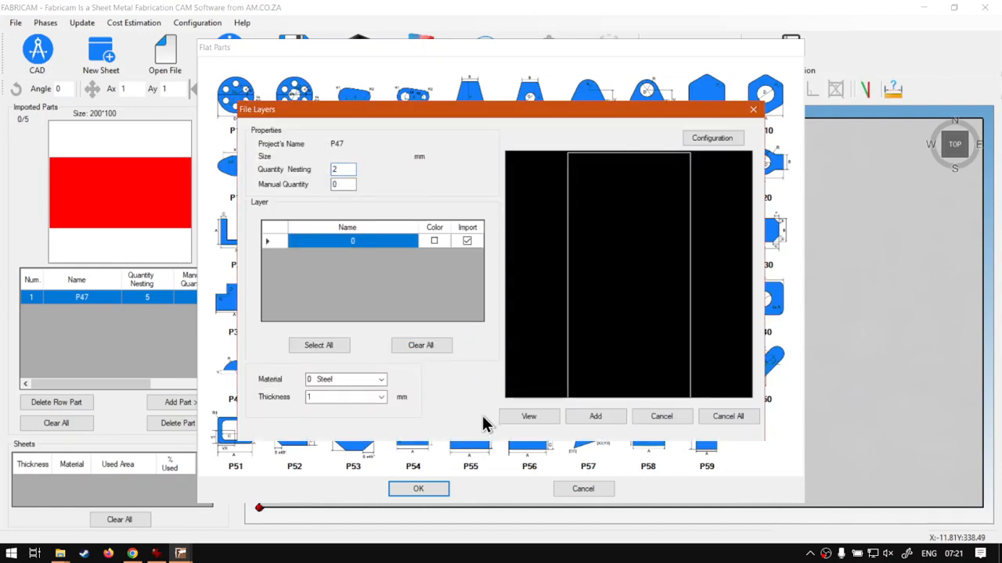
left_click(597, 417)
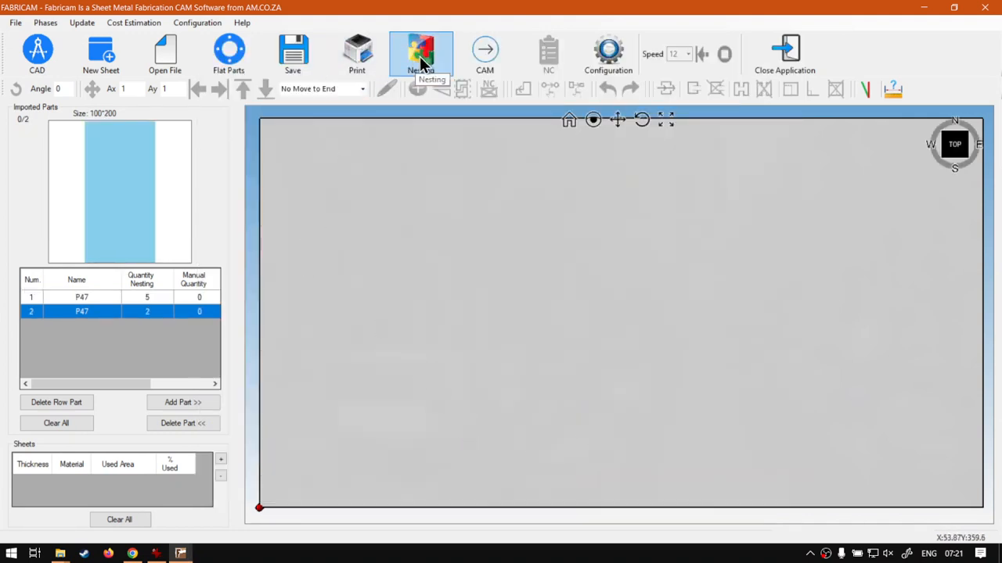
Step: Review the nesting offsets and direction, run automatic nesting with no rotation, and accept the resulting layout
left_click(423, 65)
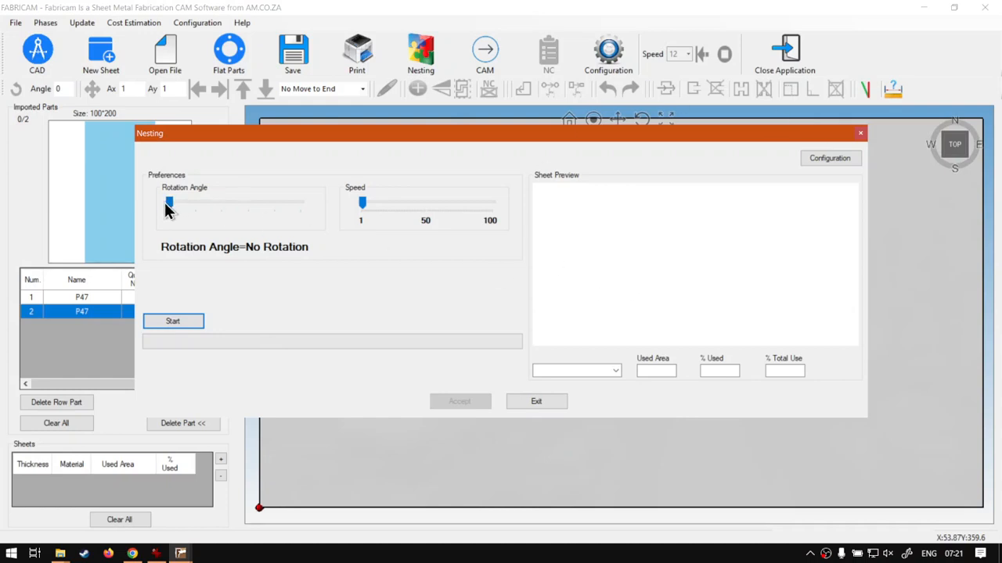
left_click(832, 160)
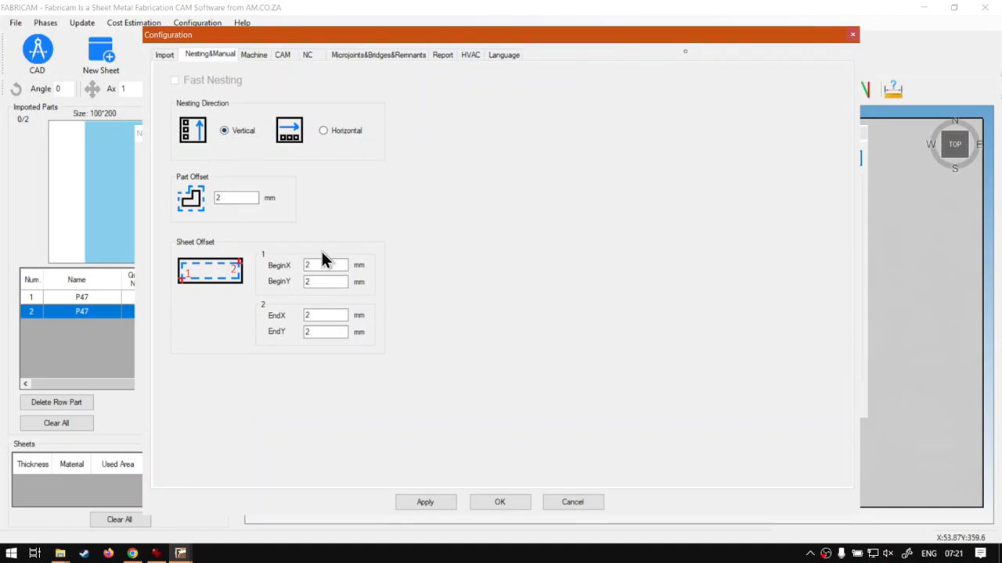
left_click(491, 505)
left_click(176, 321)
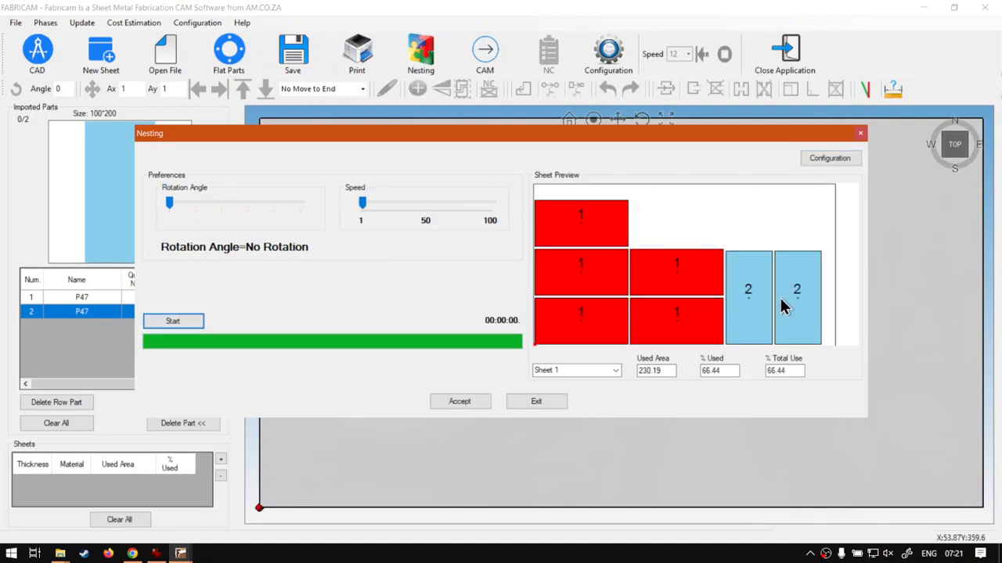
left_click(479, 402)
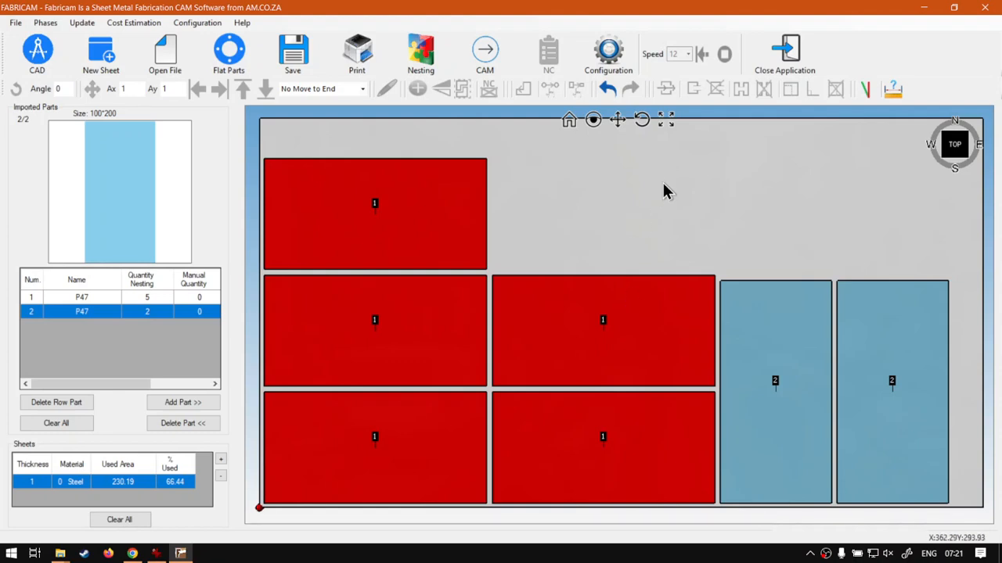
Step: Move the red part in the middle row's second column to the free area in the sheet's upper-right corner
left_click(639, 316)
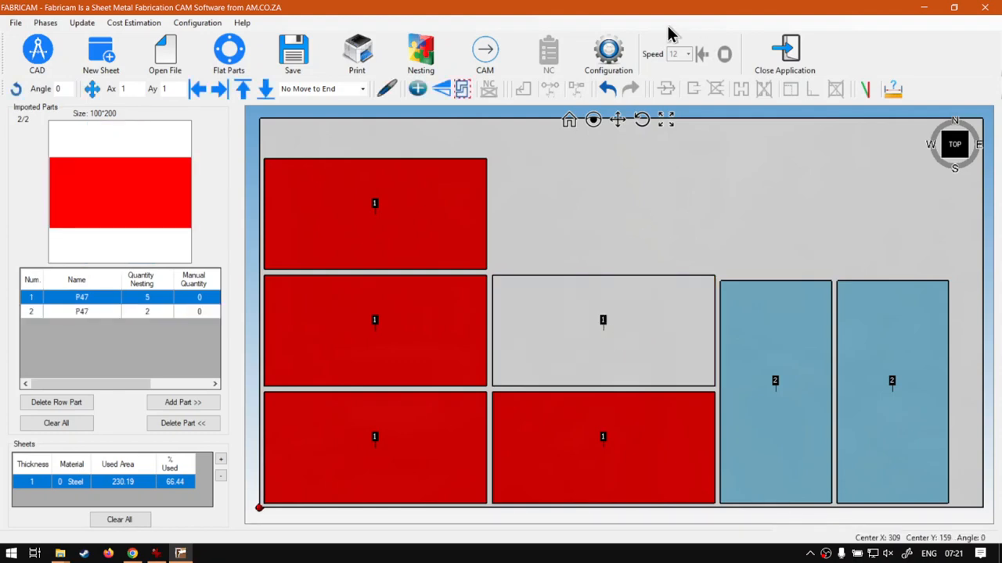
left_click(595, 227)
left_click(590, 307)
left_click_drag(634, 325, 876, 187)
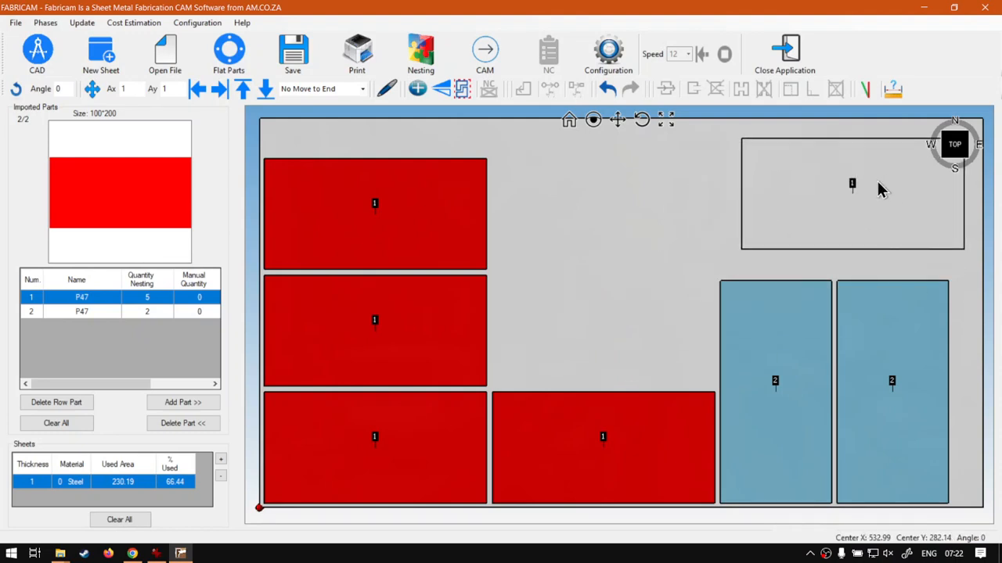
left_click(614, 196)
Step: Move both blue upright parts together into the gap above the second red part in the bottom row
left_click(809, 336)
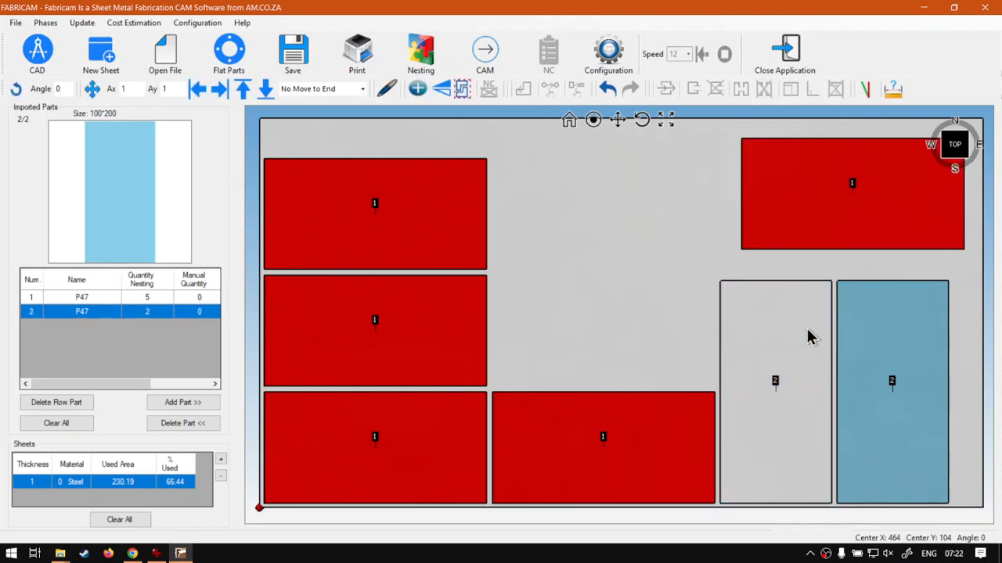
left_click(866, 338)
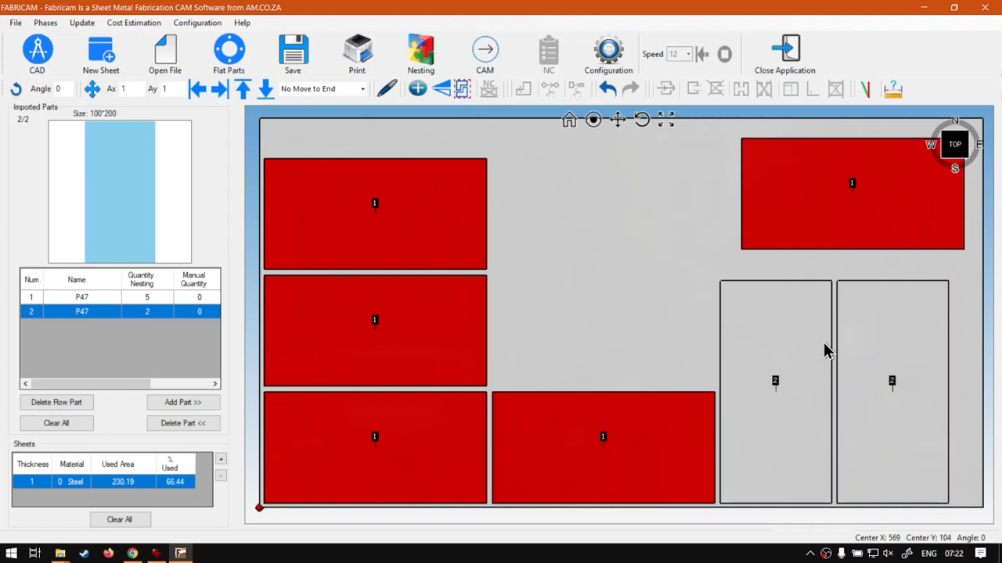
left_click_drag(872, 430, 645, 308)
left_click(845, 320)
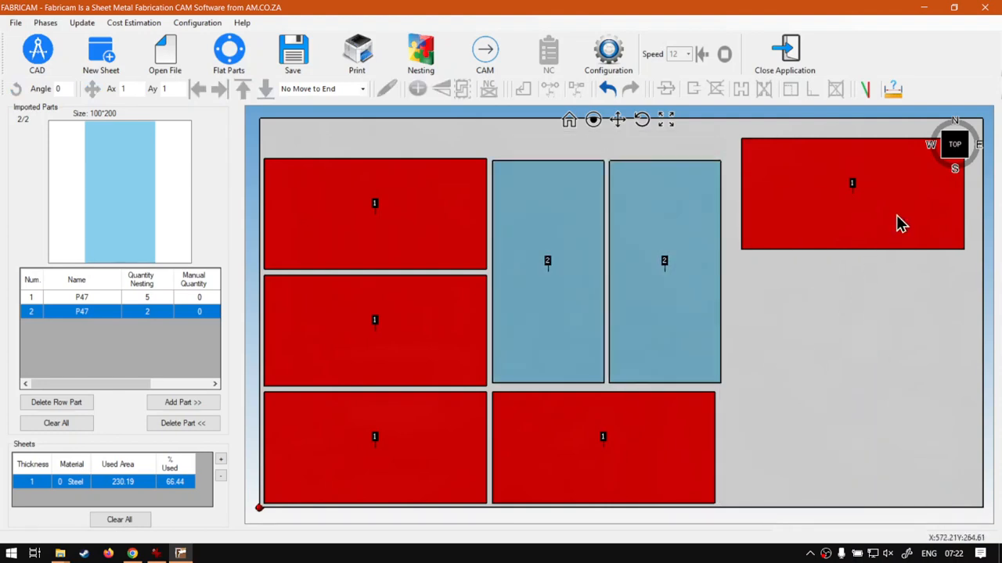
Step: Move the red part from the sheet's upper-right corner to the end of the bottom row and nudge it into alignment
left_click(899, 221)
left_click_drag(875, 232, 855, 479)
left_click_drag(839, 251, 823, 494)
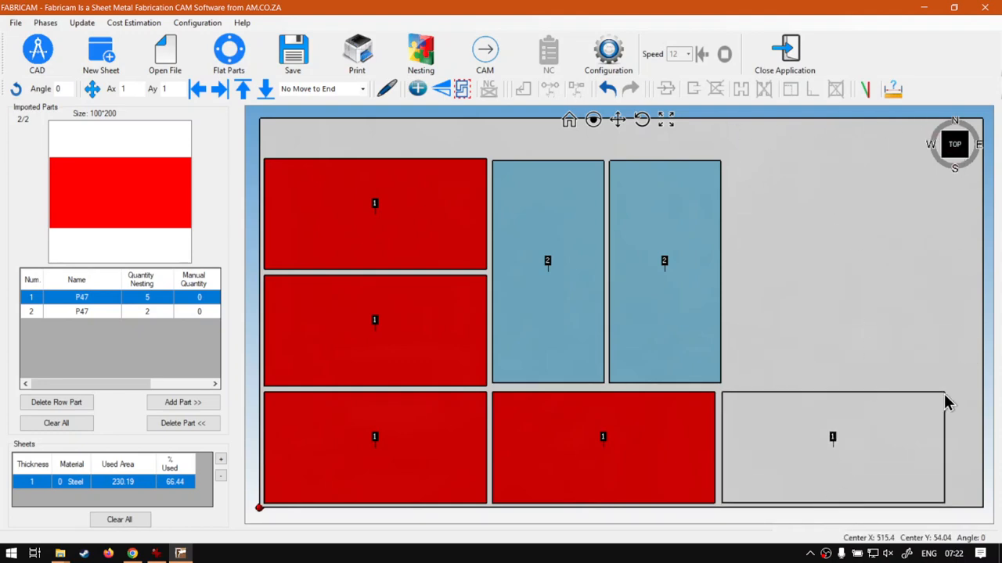
left_click_drag(876, 439, 846, 421)
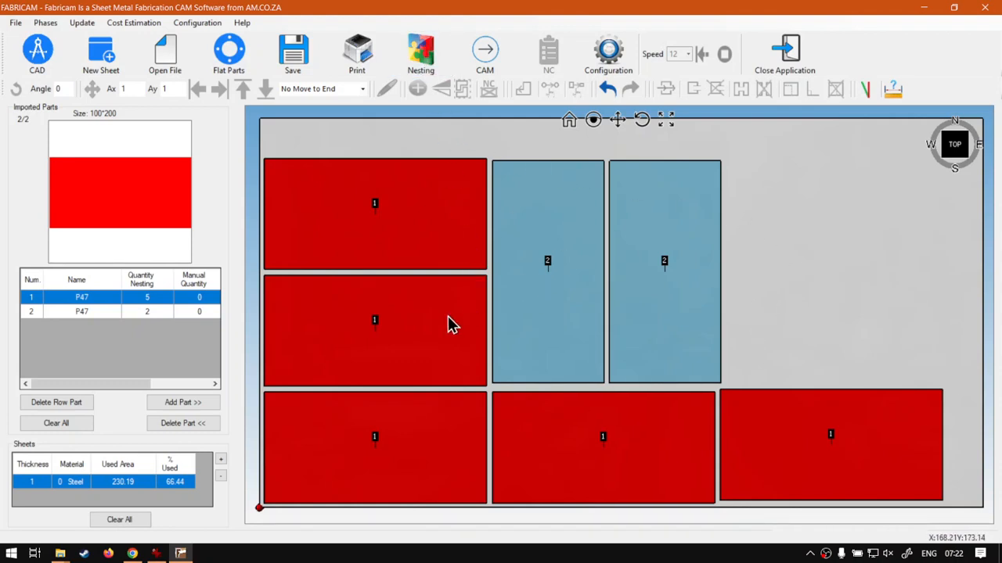
Step: Switch to the browser showing the softwaretraining.co.za website
left_click(133, 553)
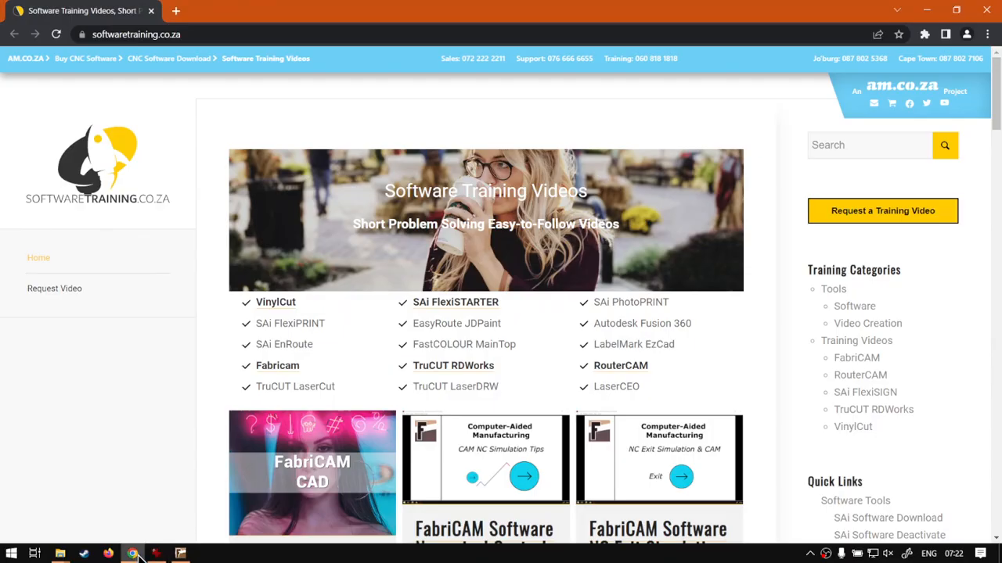